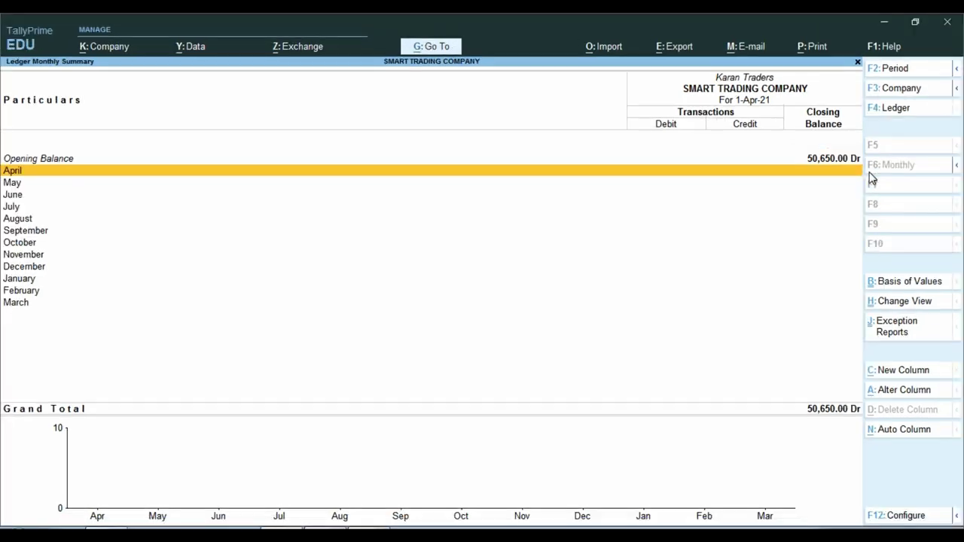
- Return to the balance sheet and check the monthly ledger summary of the proprietor's capital account under Capital Account
{"action": "key", "text": "Escape"}
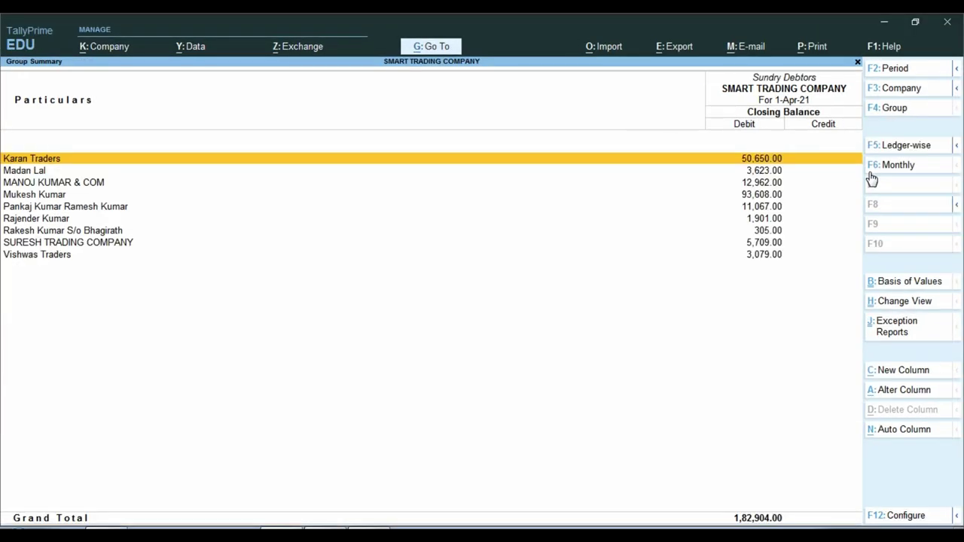
{"action": "key", "text": "Escape"}
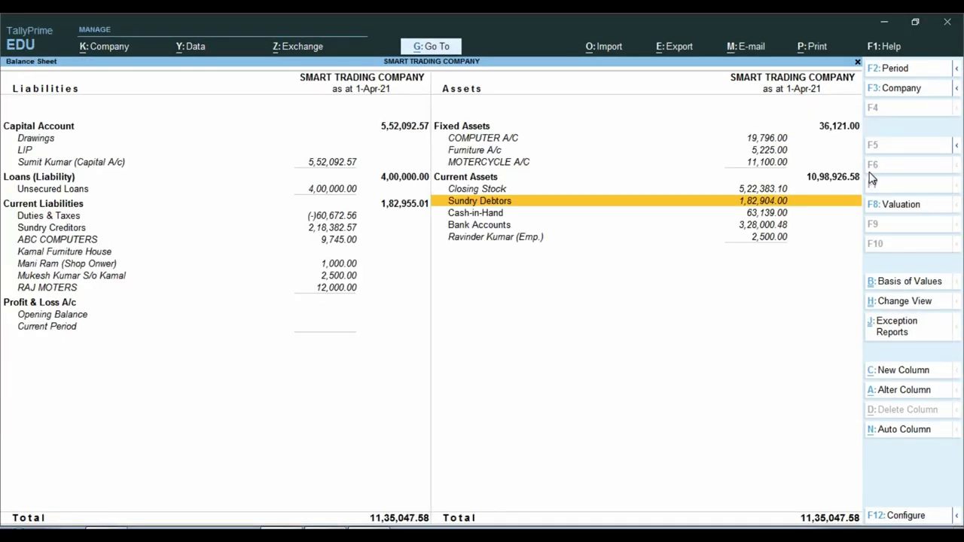
{"action": "key", "text": "Left"}
{"action": "key", "text": "Up"}
{"action": "key", "text": "Up"}
{"action": "key", "text": "Return"}
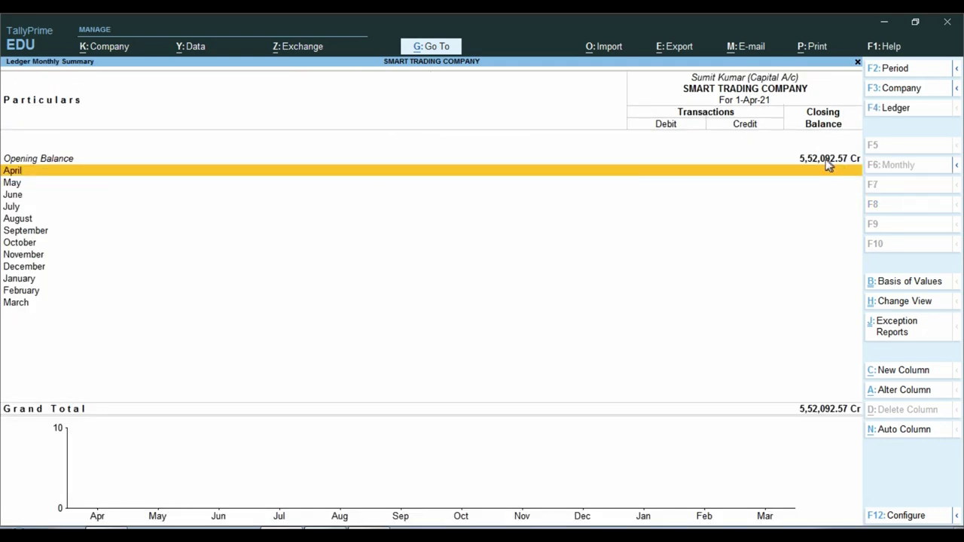
{"action": "key", "text": "ctrl"}
{"action": "key", "text": "Escape"}
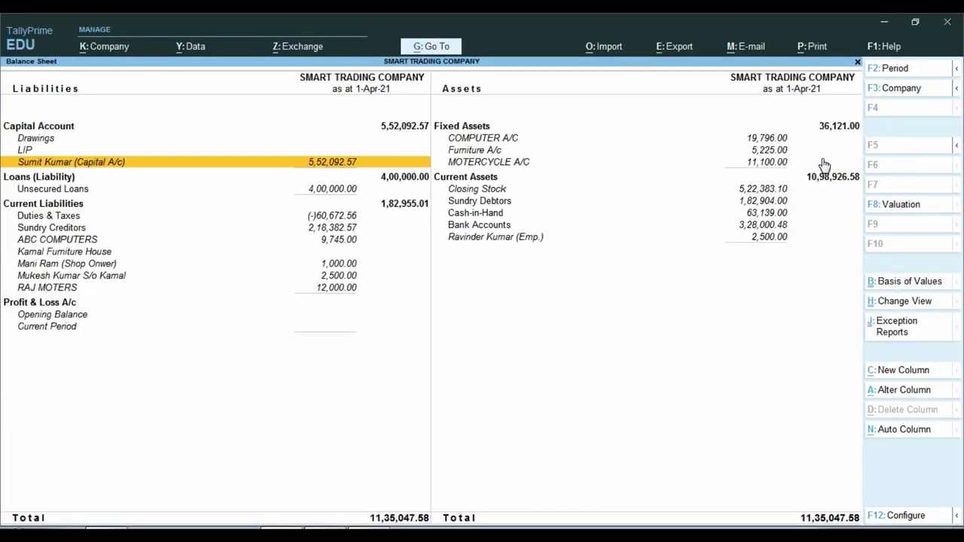
- Open the Stock Summary report and show it in detailed form with the individual items under each stock group
{"action": "key", "text": "Escape"}
{"action": "key", "text": "Home"}
{"action": "key", "text": "Down"}
{"action": "key", "text": "Down"}
{"action": "key", "text": "Down"}
{"action": "key", "text": "Down"}
{"action": "key", "text": "Down"}
{"action": "key", "text": "Down"}
{"action": "key", "text": "Down"}
{"action": "key", "text": "Down"}
{"action": "key", "text": "Down"}
{"action": "key", "text": "Up"}
{"action": "key", "text": "Return"}
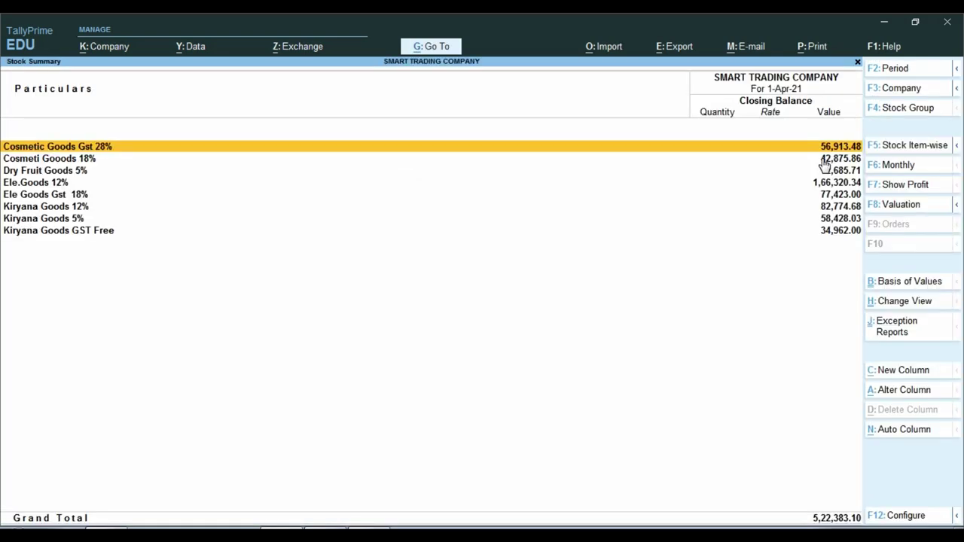
{"action": "key", "text": "alt+F5"}
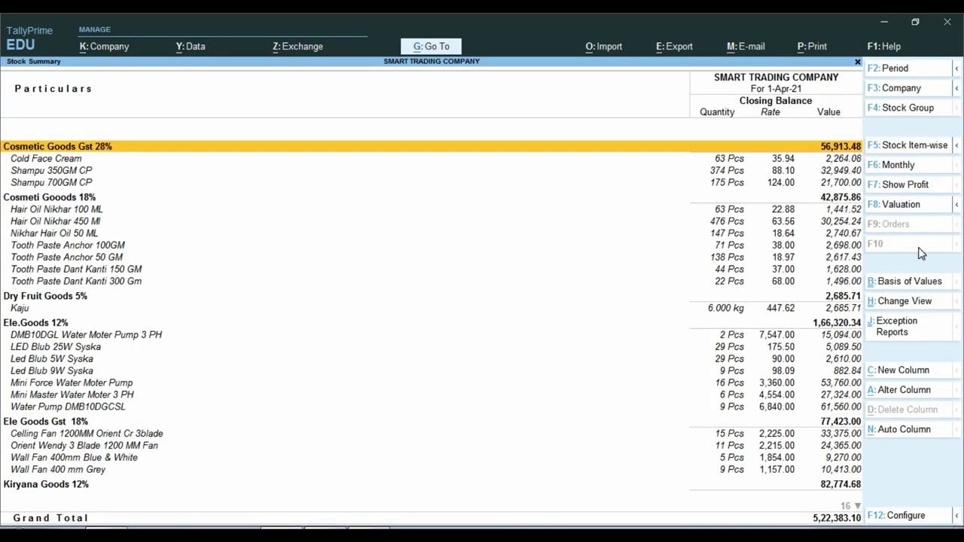
- Configure the Stock Summary to show opening balance, goods inwards and goods outwards, and return to the Gateway of Tally
{"action": "key", "text": "F12"}
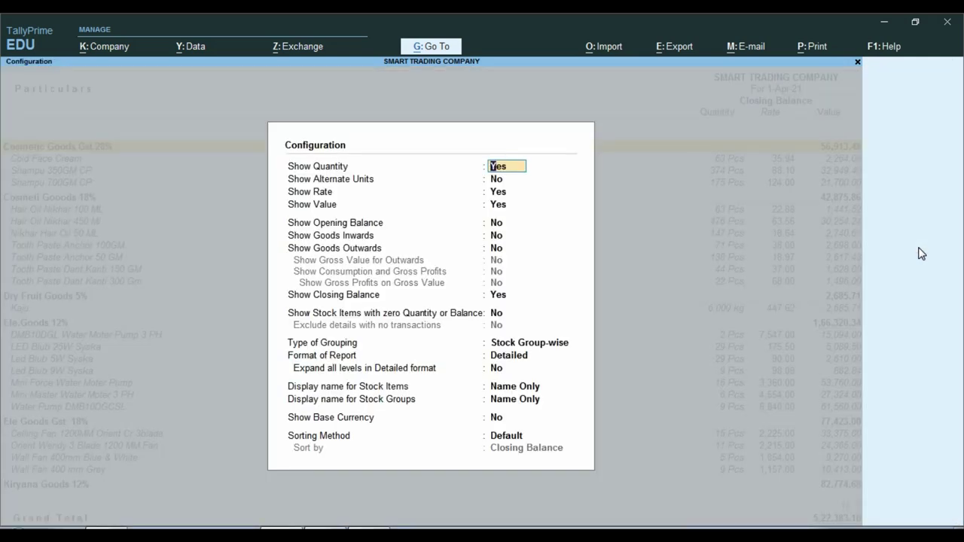
{"action": "key", "text": "Down"}
{"action": "key", "text": "Down"}
{"action": "key", "text": "Down"}
{"action": "key", "text": "Down"}
{"action": "type", "text": "y"}
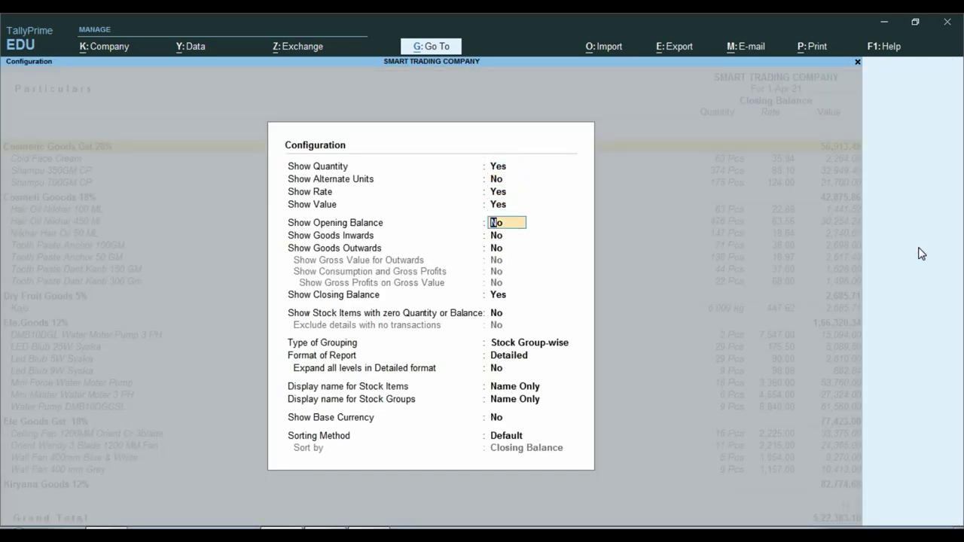
{"action": "key", "text": "Return"}
{"action": "type", "text": "y"}
{"action": "key", "text": "Return"}
{"action": "type", "text": "y"}
{"action": "key", "text": "Return"}
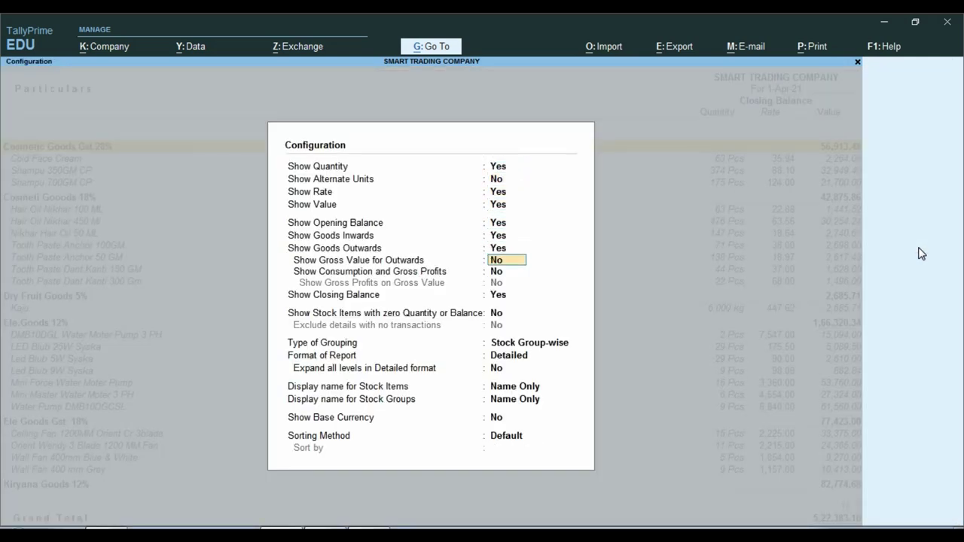
{"action": "key", "text": "ctrl+a"}
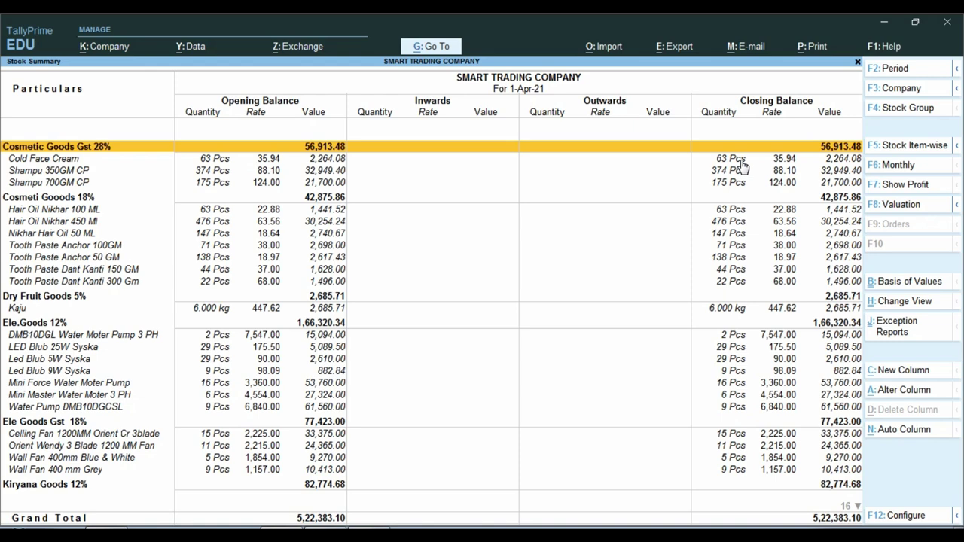
{"action": "key", "text": "Escape"}
{"action": "key", "text": "Escape"}
{"action": "key", "text": "Escape"}
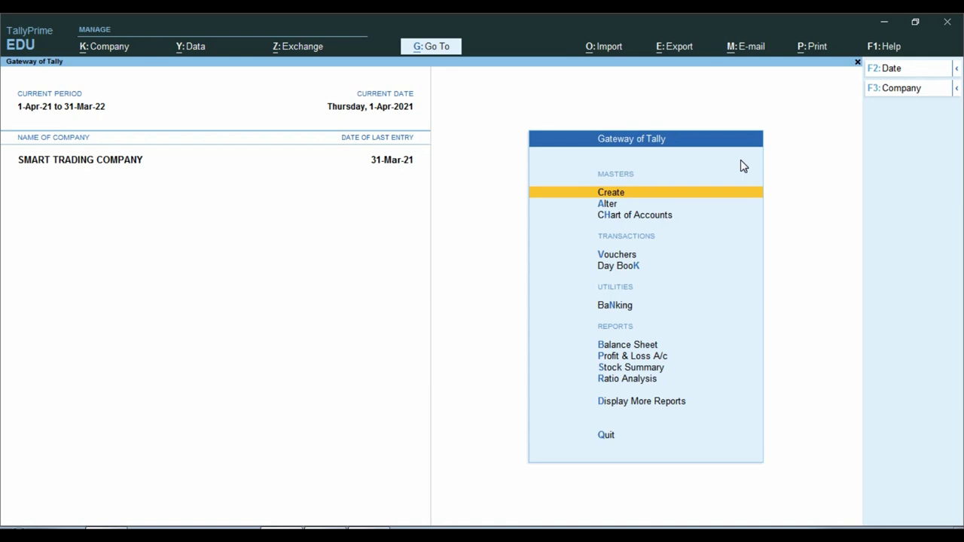
- Change the company's current period to run from 1-4-2020 to 31-3-2021
{"action": "key", "text": "alt"}
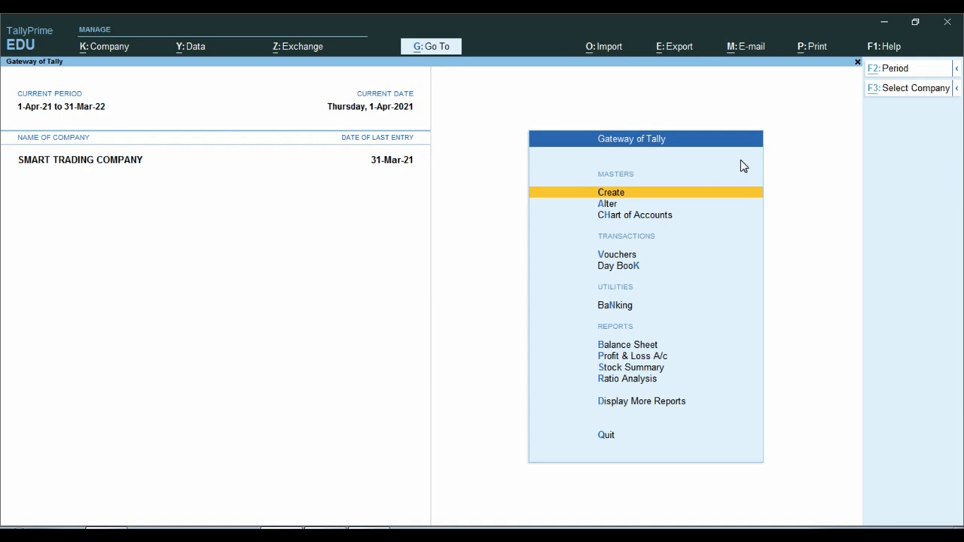
{"action": "key", "text": "alt+F2"}
{"action": "key", "text": "ctrl"}
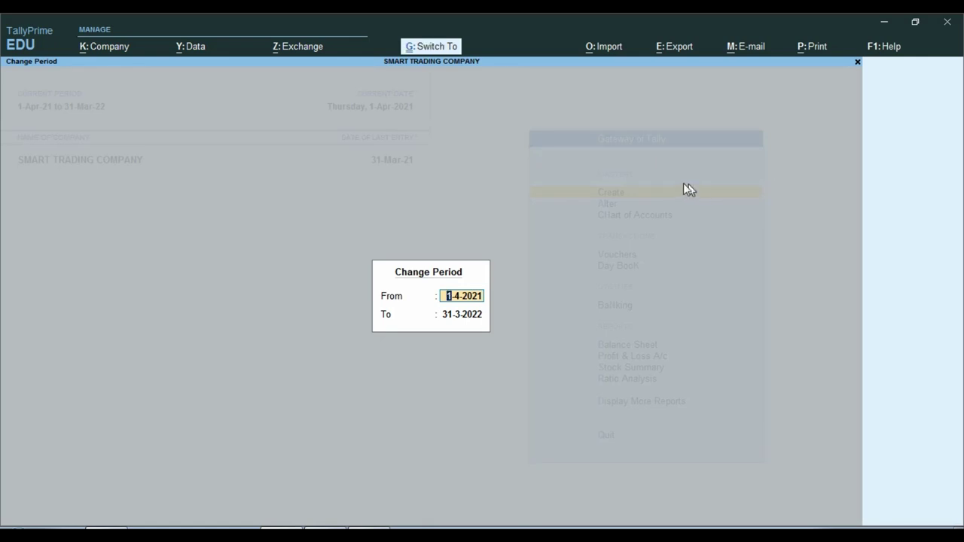
{"action": "left_click", "coordinate": [494, 315]}
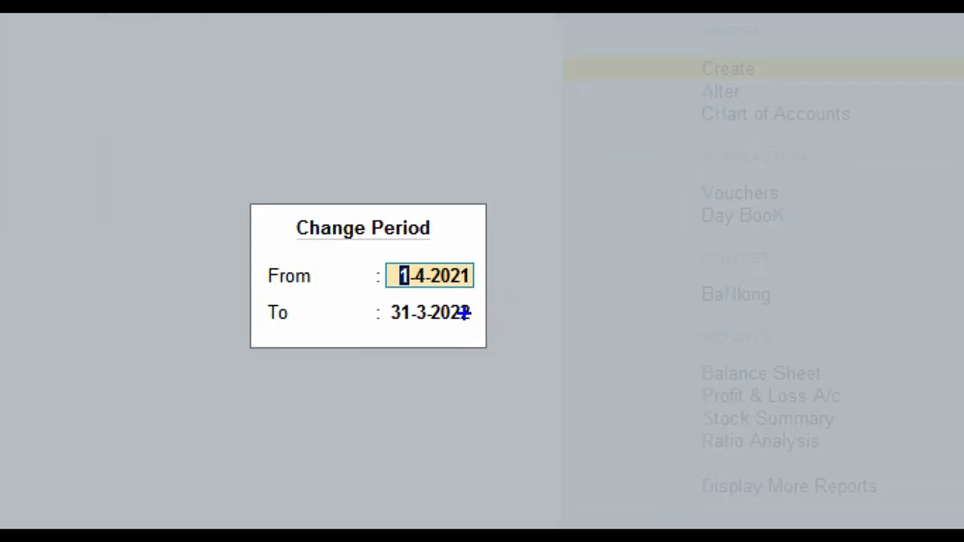
{"action": "type", "text": "1-4-2020"}
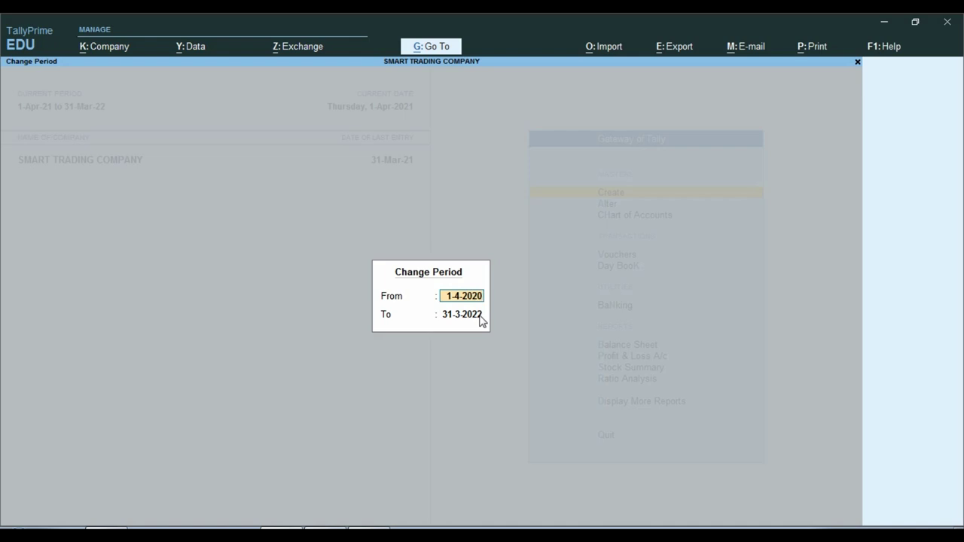
{"action": "key", "text": "Return"}
{"action": "type", "text": "31-3-2021"}
{"action": "key", "text": "Return"}
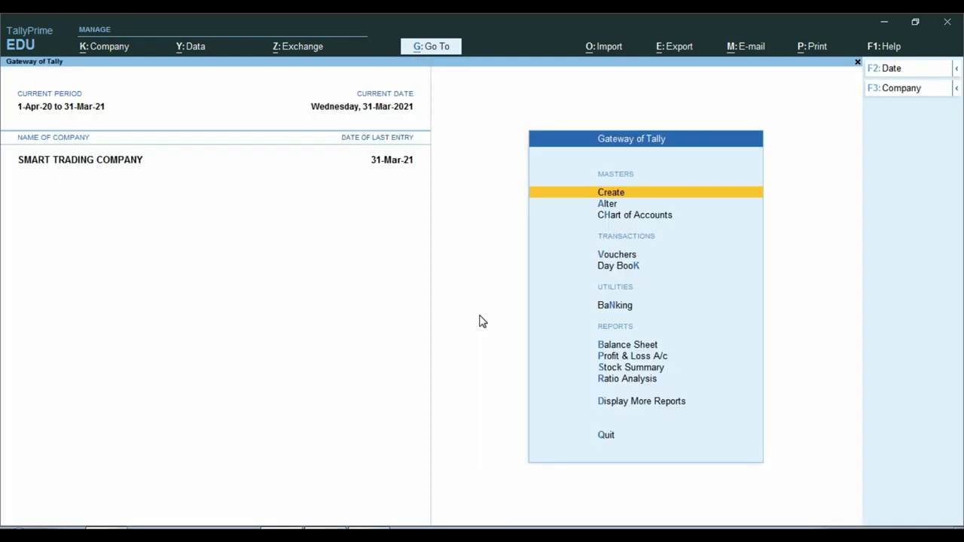
- Switch to Busy, where SMART ENTERPRISES is open for F.Y. 2020-21, and dismiss the expanded Administration options
{"action": "key", "text": "ctrl"}
{"action": "left_click", "coordinate": [11, 103]}
{"action": "left_click", "coordinate": [330, 529]}
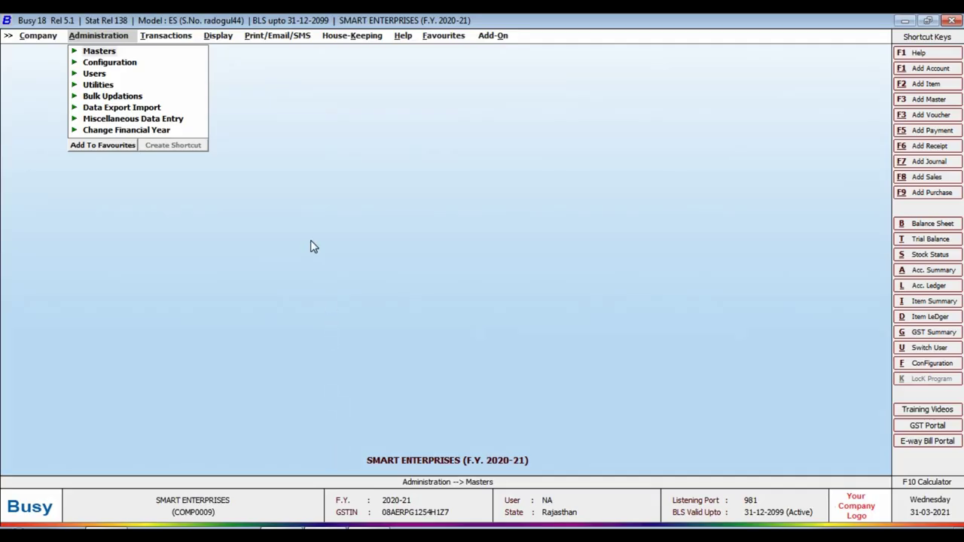
{"action": "key", "text": "Escape"}
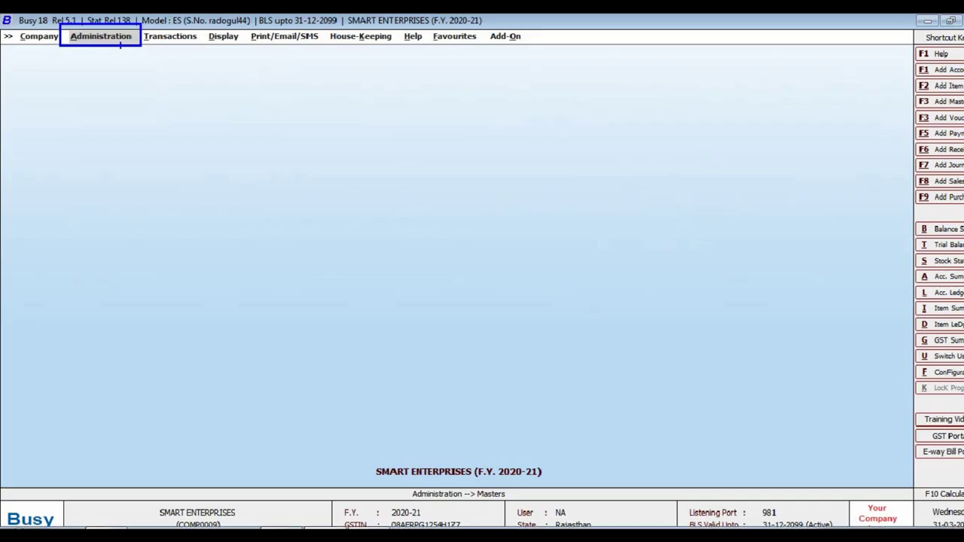
- Start the creation of a new financial year from 01-04-2021 for SMART ENTERPRISES and accept the confirmation
{"action": "left_click", "coordinate": [107, 39]}
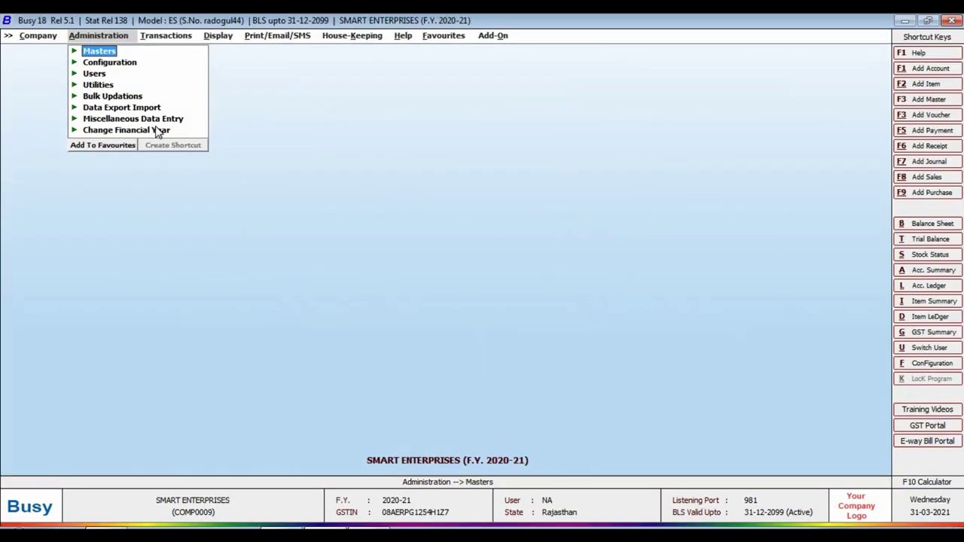
{"action": "key", "text": "Down"}
{"action": "key", "text": "Down"}
{"action": "key", "text": "Down"}
{"action": "key", "text": "Down"}
{"action": "key", "text": "Down"}
{"action": "key", "text": "Down"}
{"action": "key", "text": "Down"}
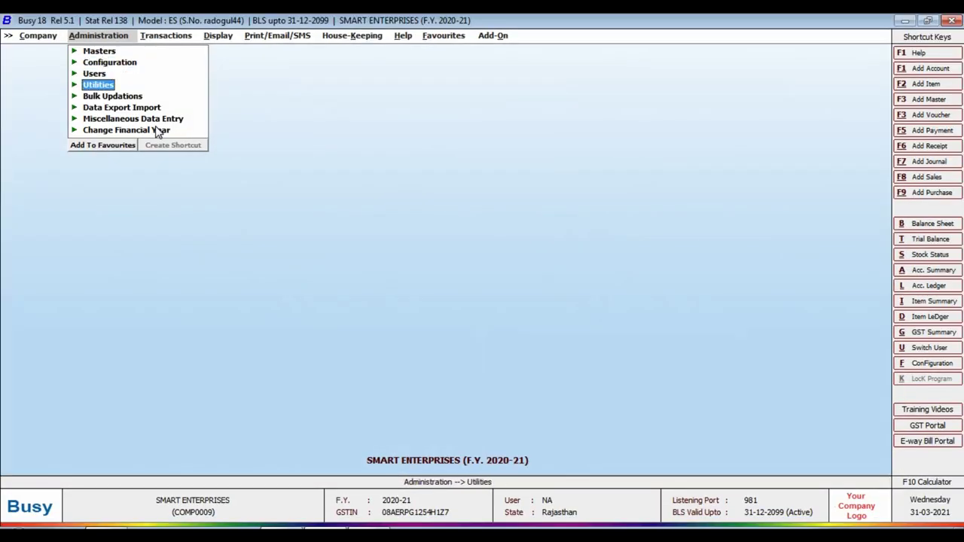
{"action": "key", "text": "Return"}
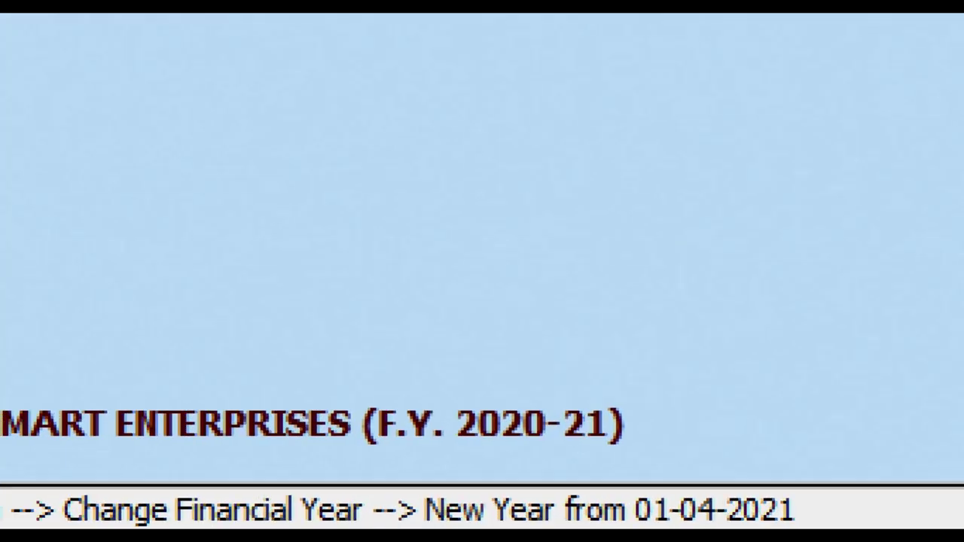
{"action": "left_click", "coordinate": [521, 460]}
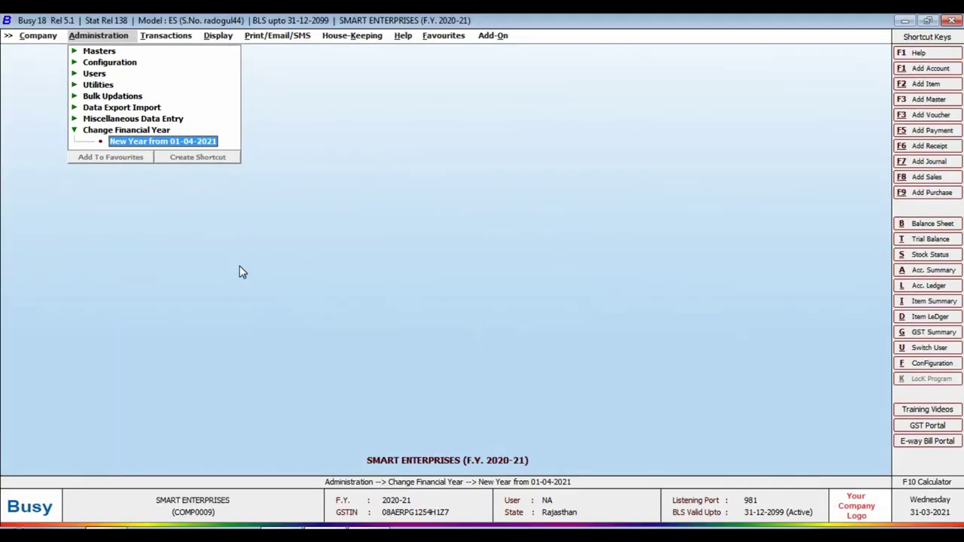
{"action": "left_click", "coordinate": [167, 142]}
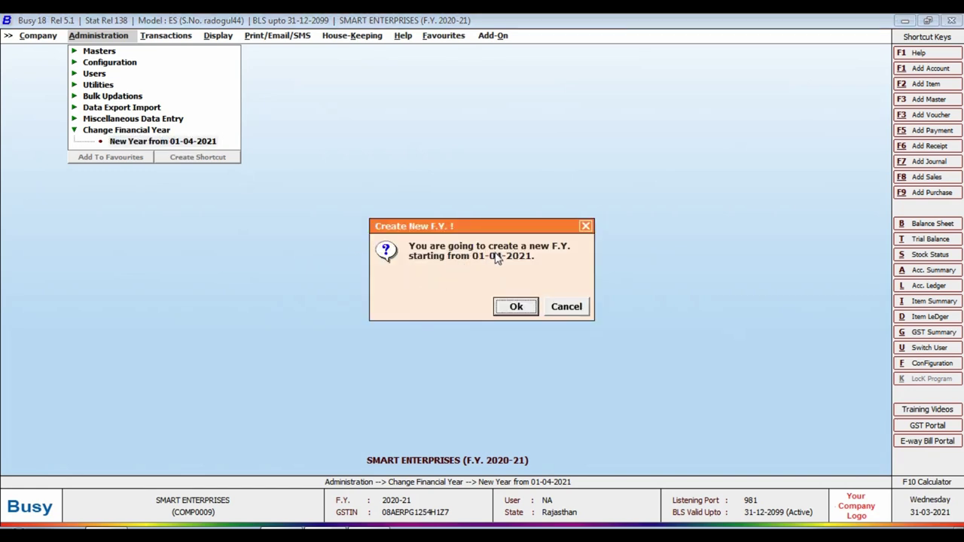
{"action": "left_click", "coordinate": [498, 252]}
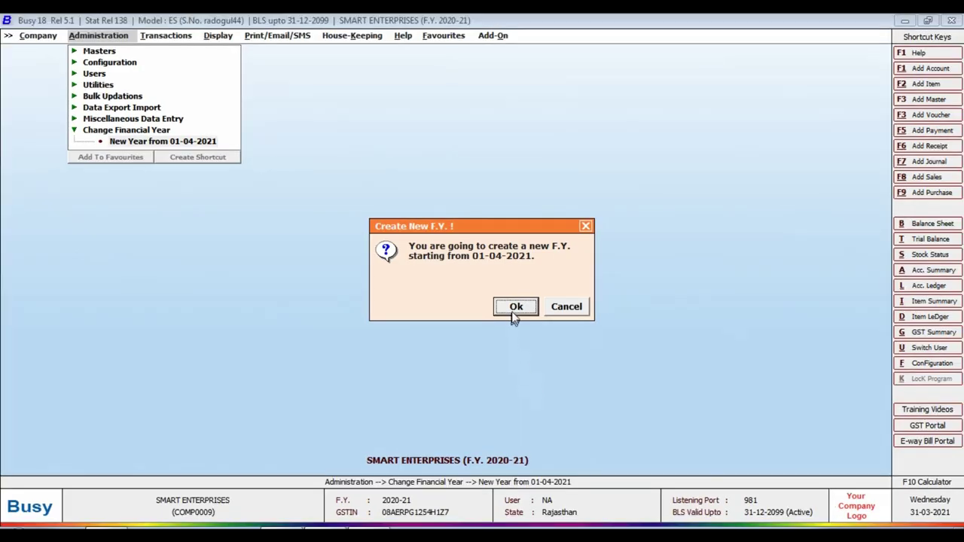
{"action": "left_click", "coordinate": [536, 362]}
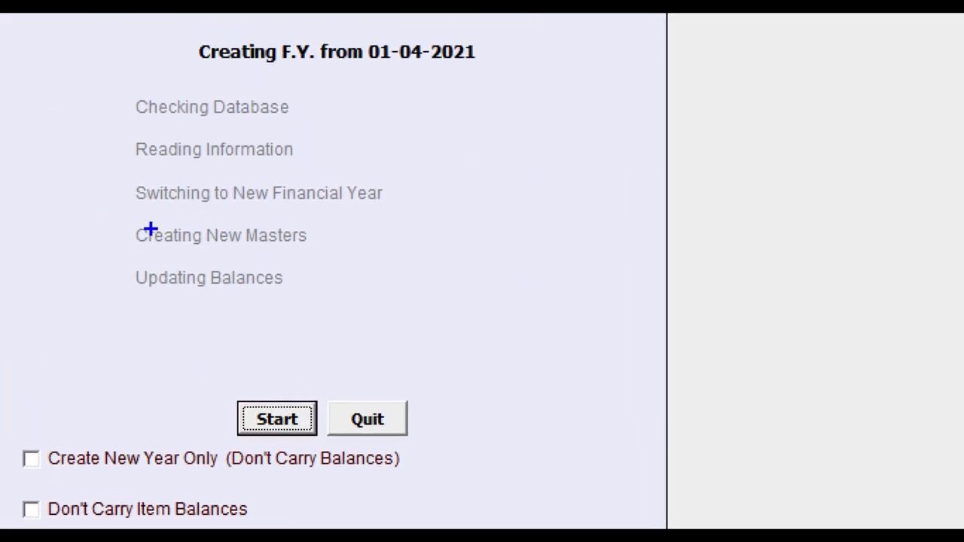
- Run the new financial year creation, carrying forward the balances and all item and party masters, and acknowledge its completion
{"action": "mouse_move", "coordinate": [104, 88]}
{"action": "left_mouse_down"}
{"action": "mouse_move", "coordinate": [108, 151]}
{"action": "mouse_move", "coordinate": [223, 276]}
{"action": "mouse_move", "coordinate": [372, 324]}
{"action": "mouse_move", "coordinate": [507, 336]}
{"action": "mouse_move", "coordinate": [613, 327]}
{"action": "left_mouse_up"}
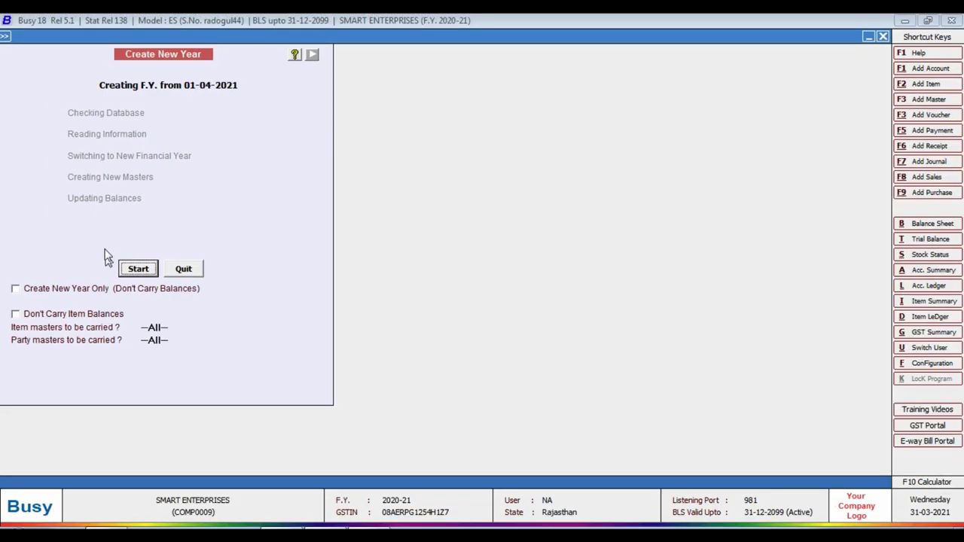
{"action": "left_click", "coordinate": [139, 270]}
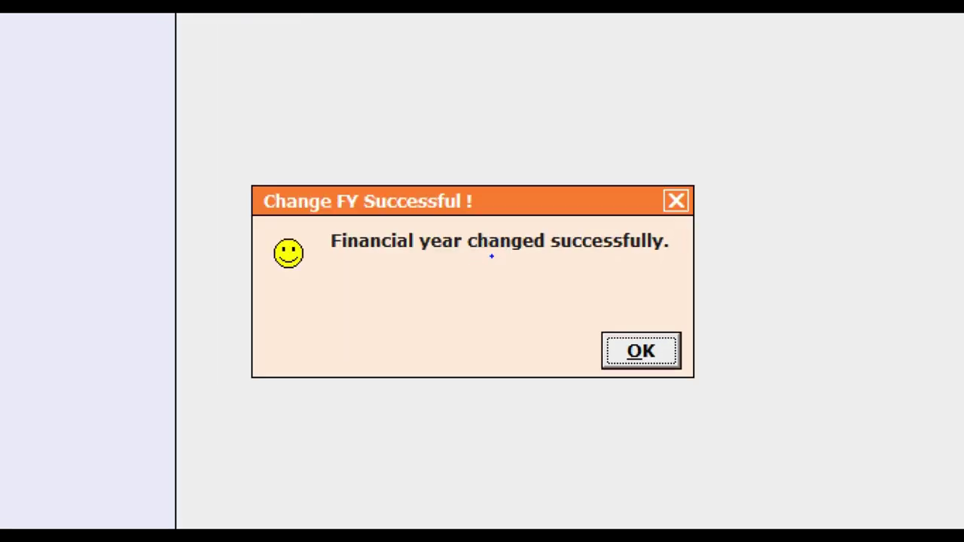
{"action": "left_click", "coordinate": [642, 351]}
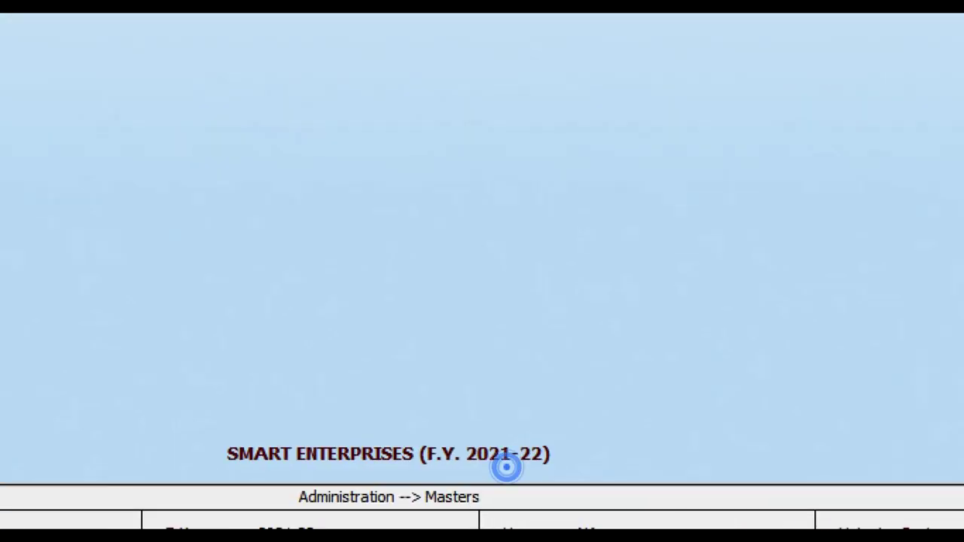
{"action": "mouse_move", "coordinate": [407, 429]}
{"action": "left_mouse_down"}
{"action": "mouse_move", "coordinate": [404, 440]}
{"action": "mouse_move", "coordinate": [536, 485]}
{"action": "mouse_move", "coordinate": [632, 491]}
{"action": "left_mouse_up"}
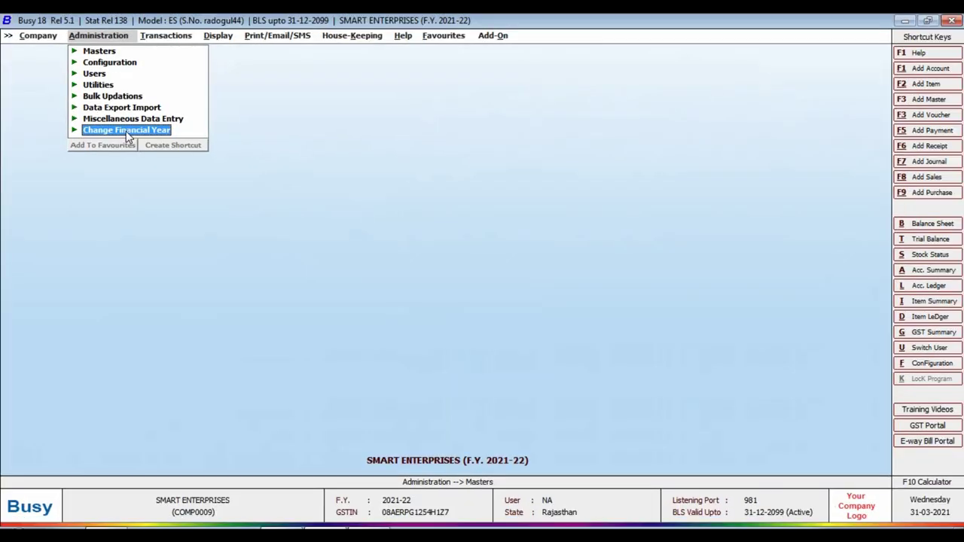
- Switch SMART ENTERPRISES back to financial year 2020-21, starting 01-04-2020
{"action": "left_click", "coordinate": [125, 131]}
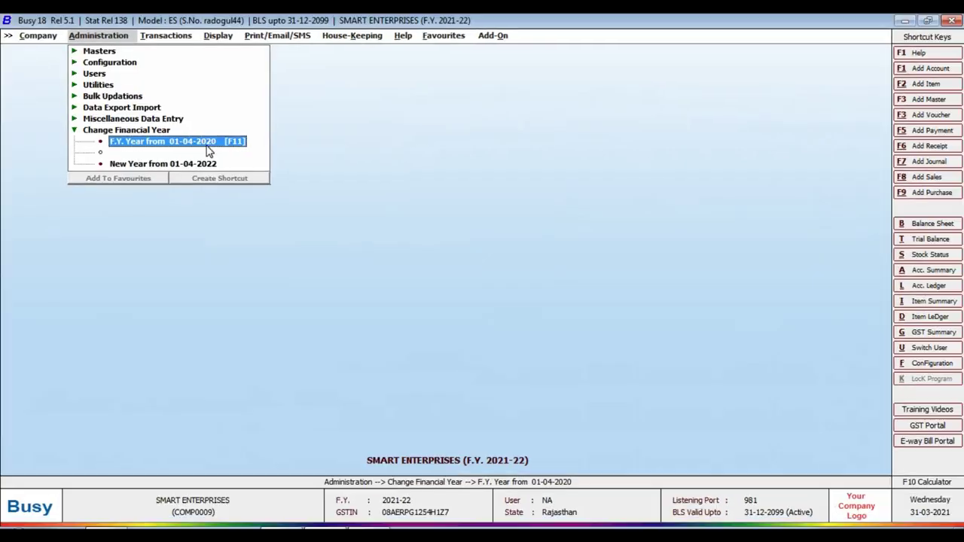
{"action": "key", "text": "Down"}
{"action": "key", "text": "Up"}
{"action": "left_click", "coordinate": [238, 141]}
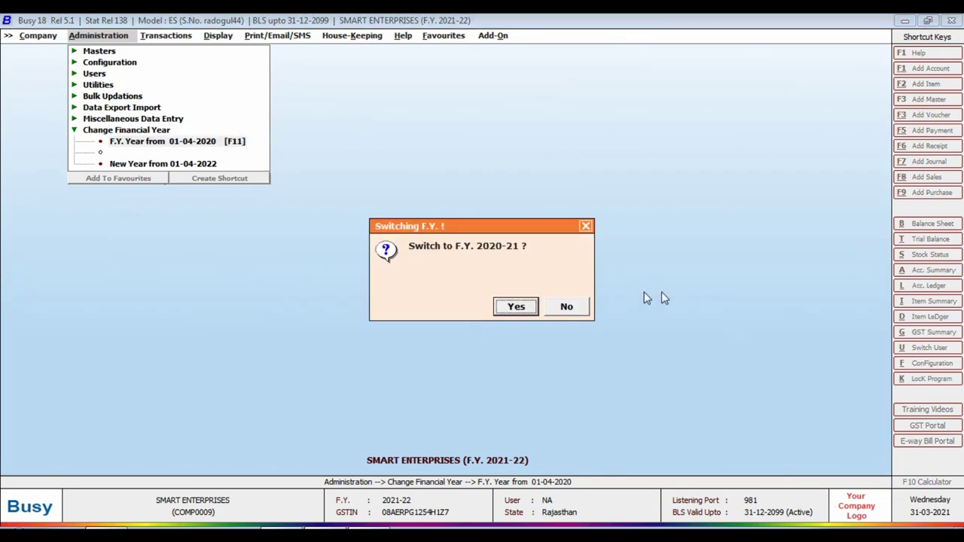
{"action": "left_click", "coordinate": [518, 308]}
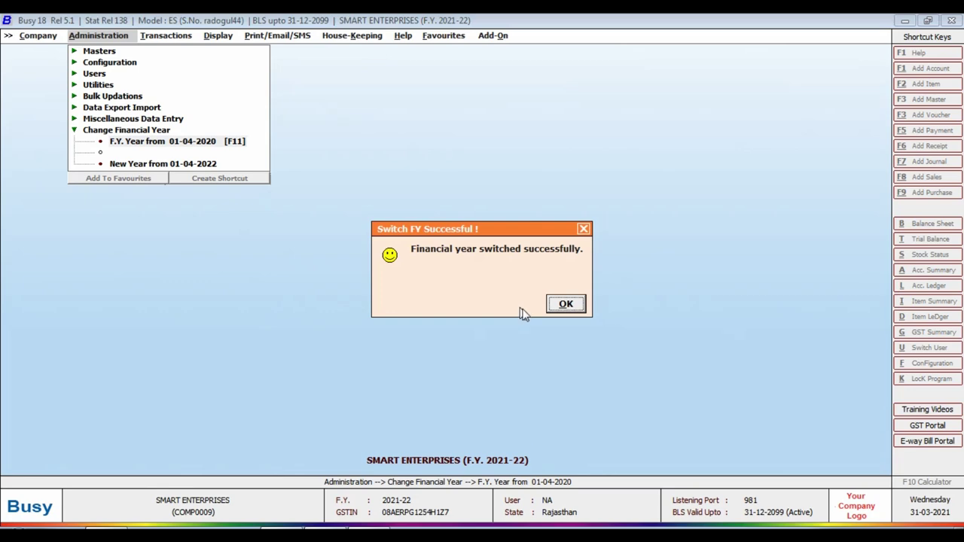
{"action": "left_click", "coordinate": [564, 304]}
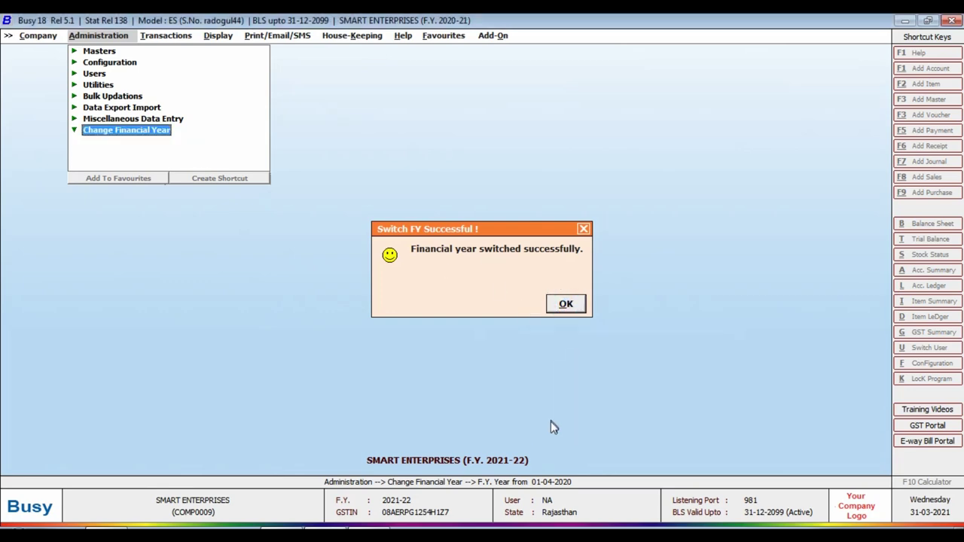